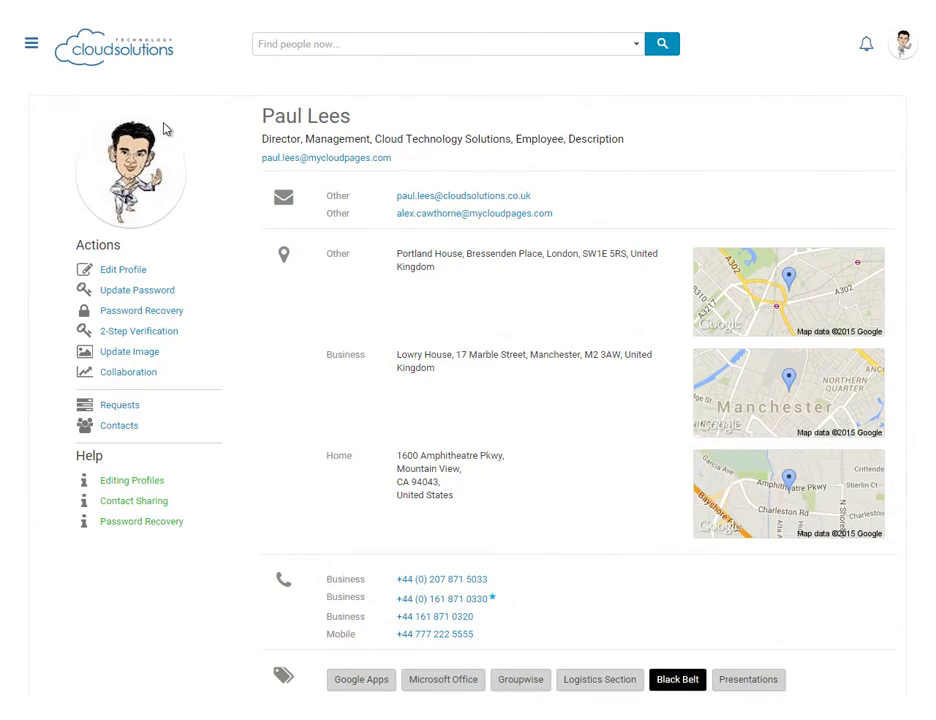
# - In Global Settings > SSO, enable CloudPages as Google Apps identity provider and download the X.509 certificate
pyautogui.click(31, 43)
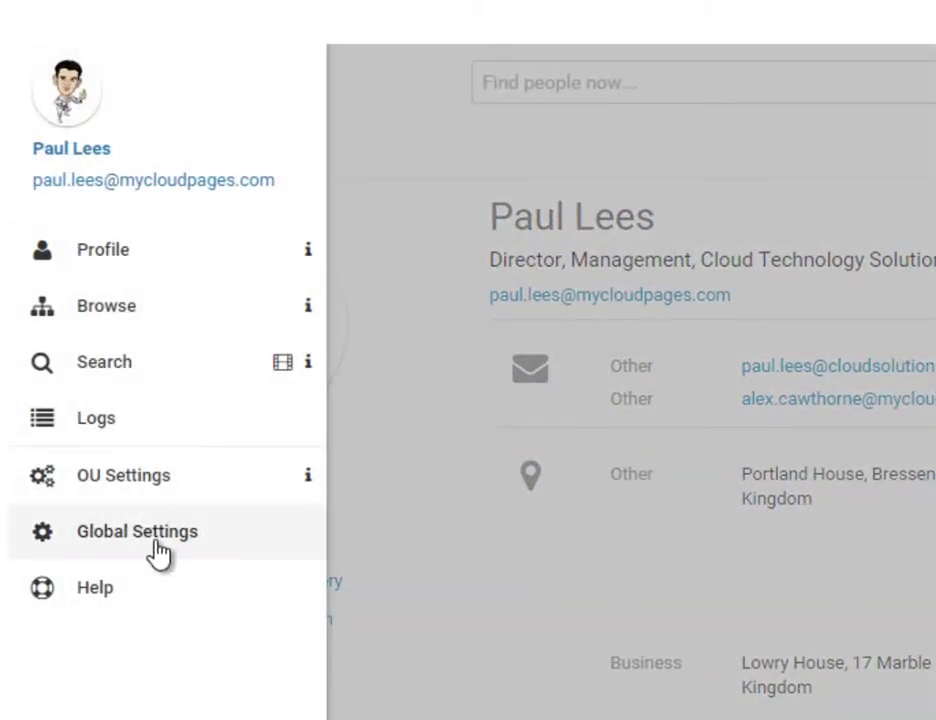
pyautogui.click(157, 545)
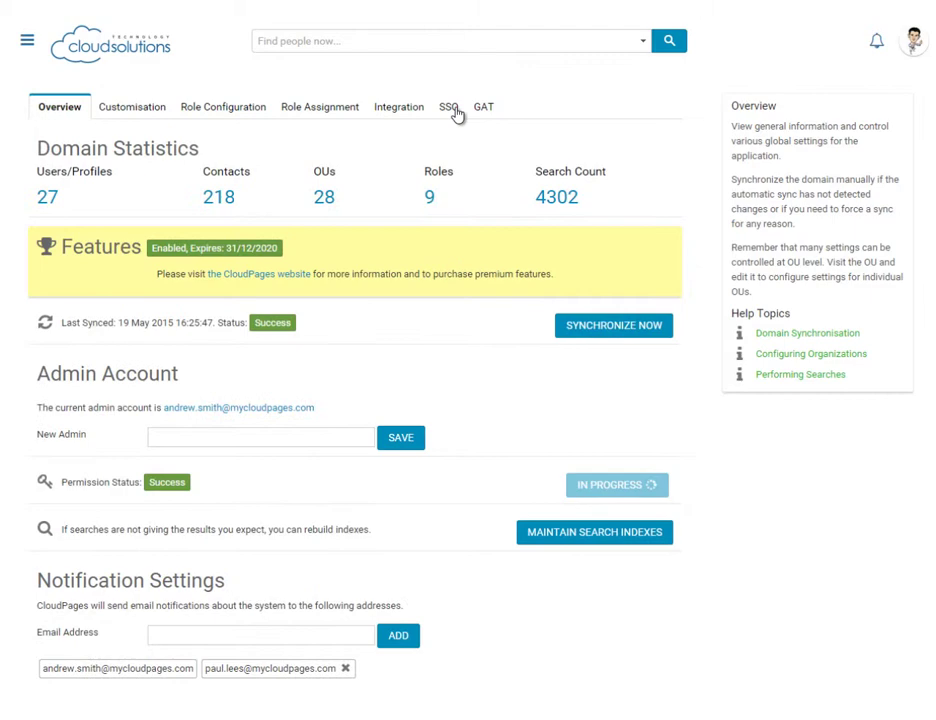
pyautogui.click(452, 109)
pyautogui.click(637, 178)
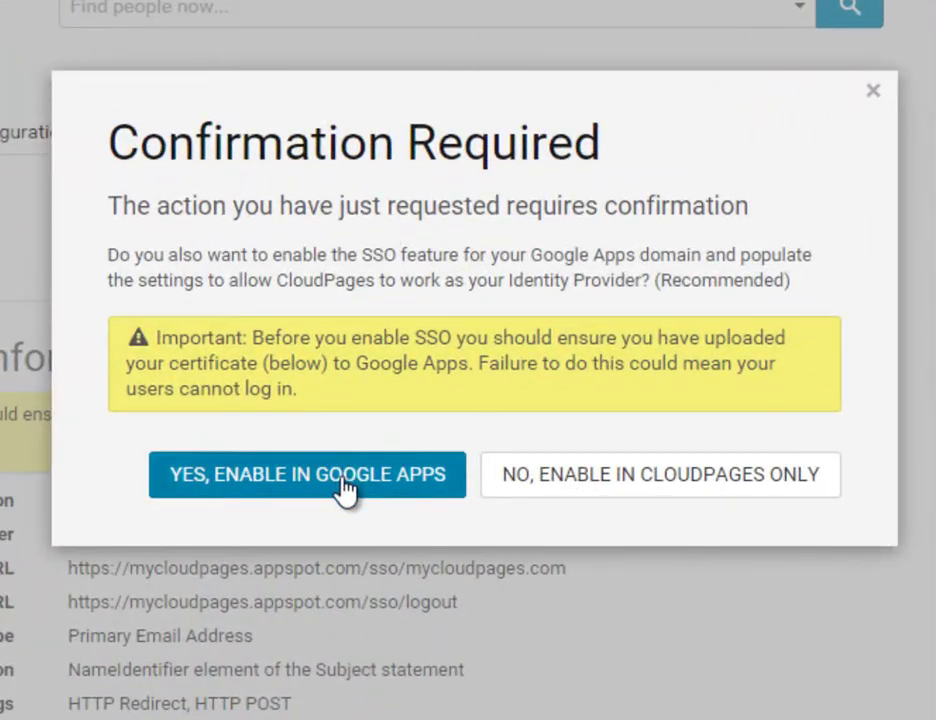
pyautogui.click(376, 486)
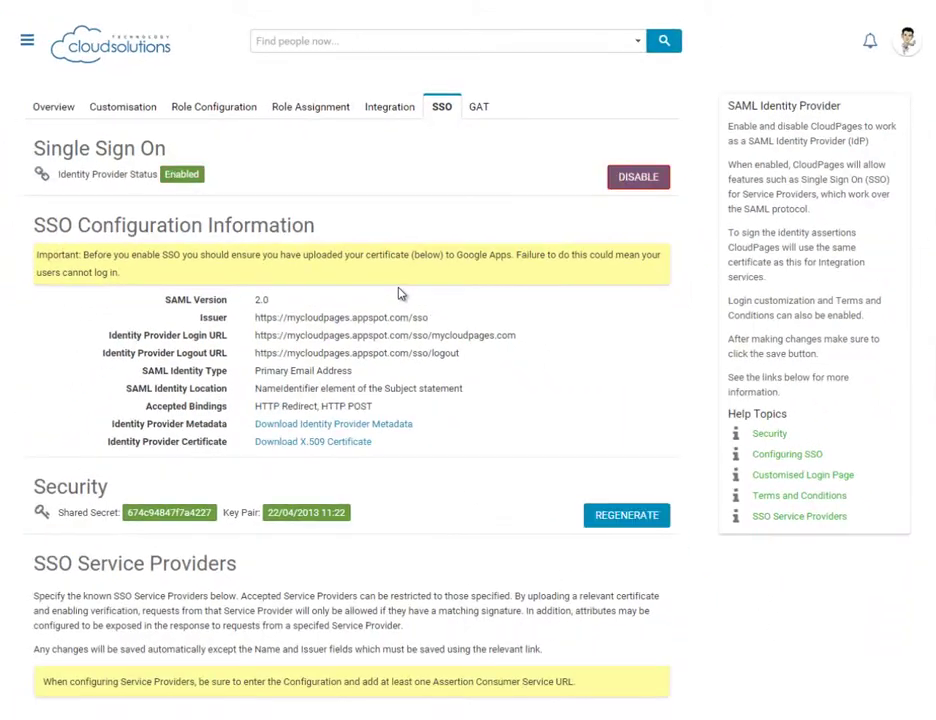
pyautogui.click(334, 443)
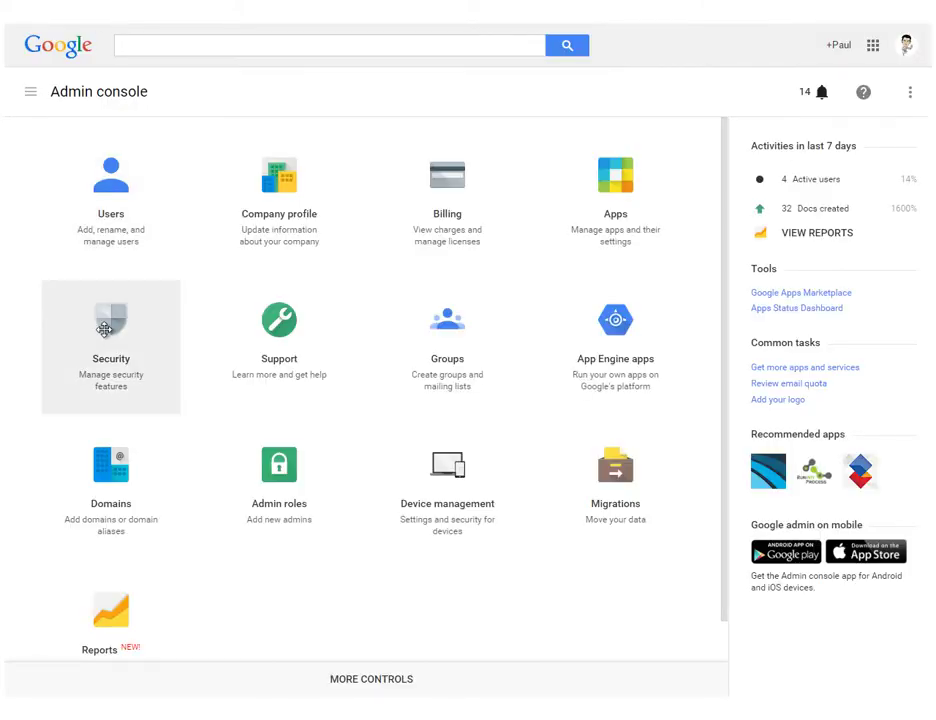
# - Under Security > SSO setup, replace the verification certificate by uploading x509cert-mycloudpages.com
pyautogui.click(107, 336)
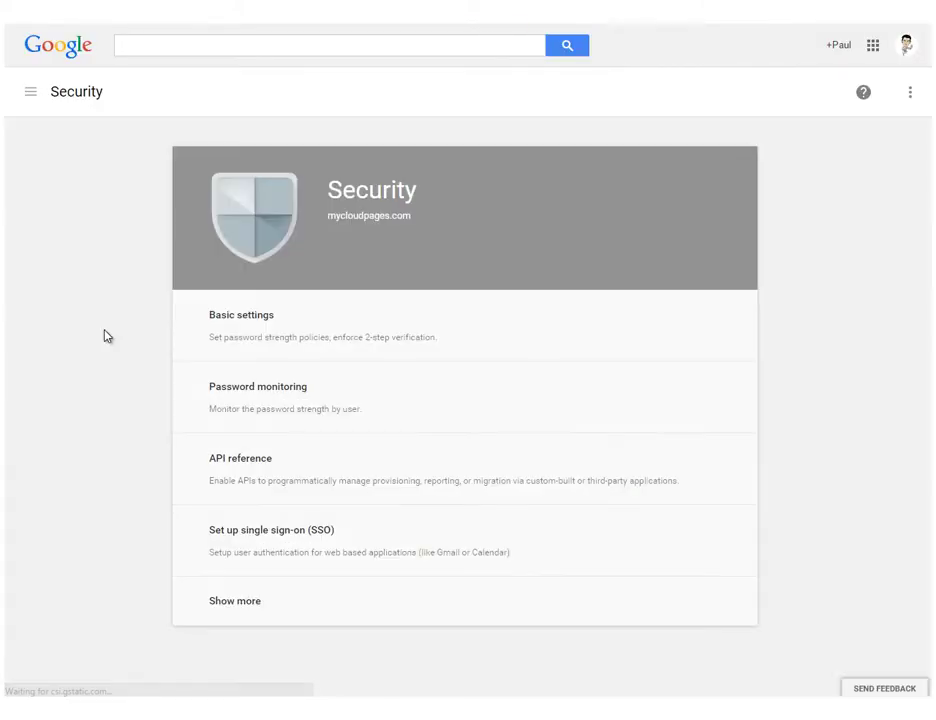
pyautogui.click(265, 551)
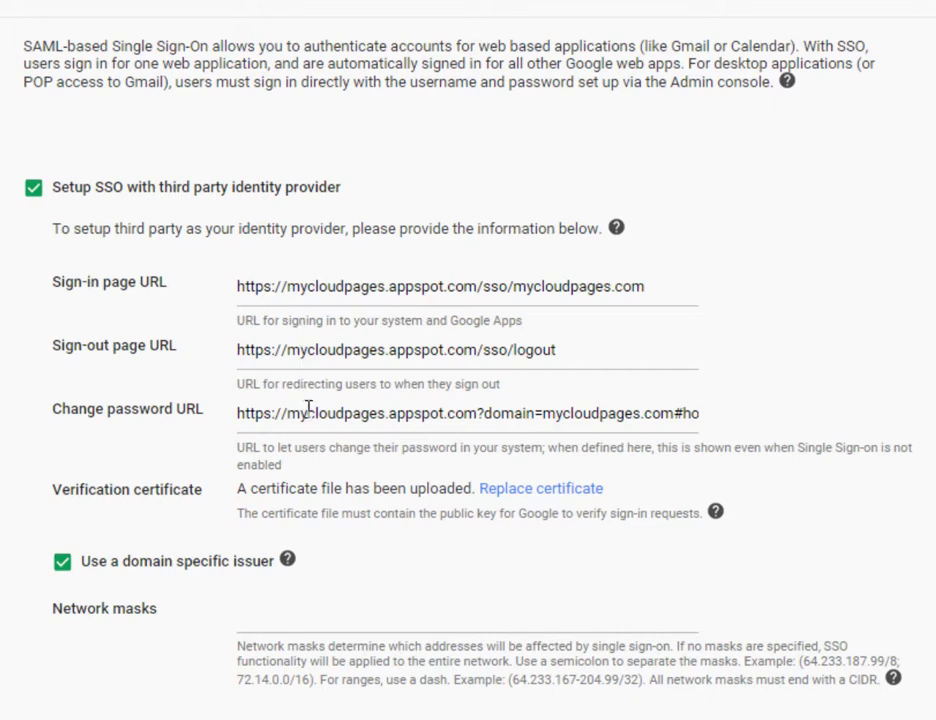
pyautogui.click(530, 490)
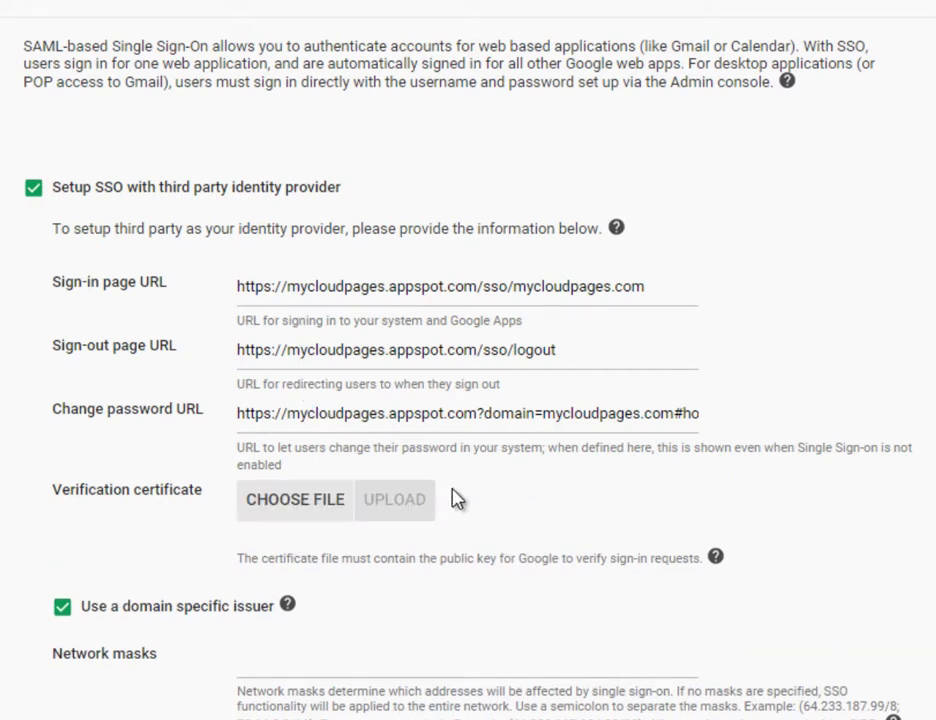
pyautogui.click(299, 505)
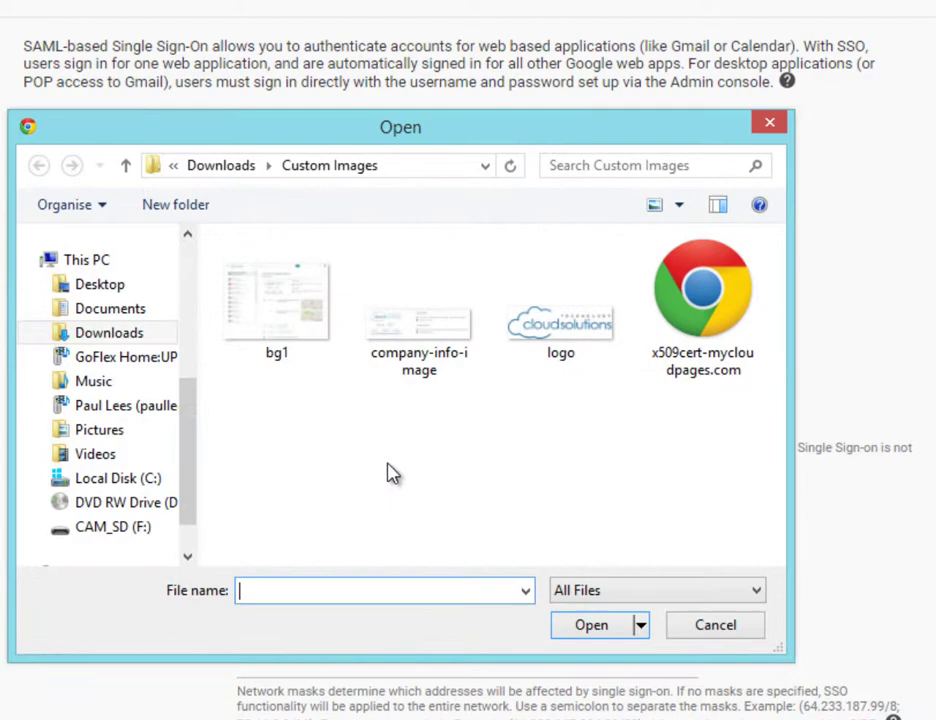
pyautogui.click(700, 307)
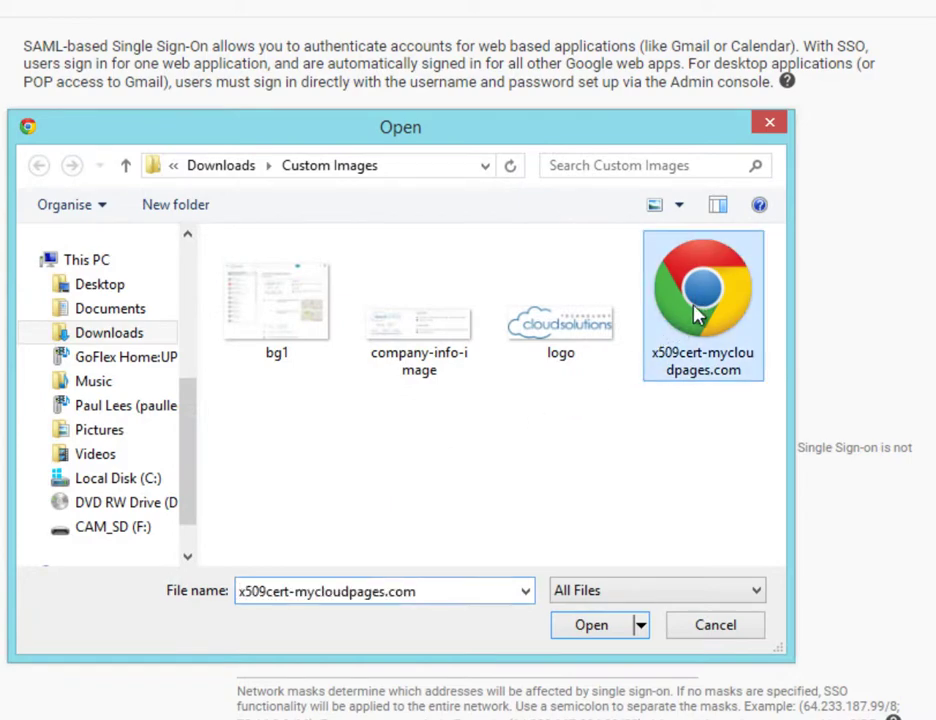
pyautogui.click(591, 626)
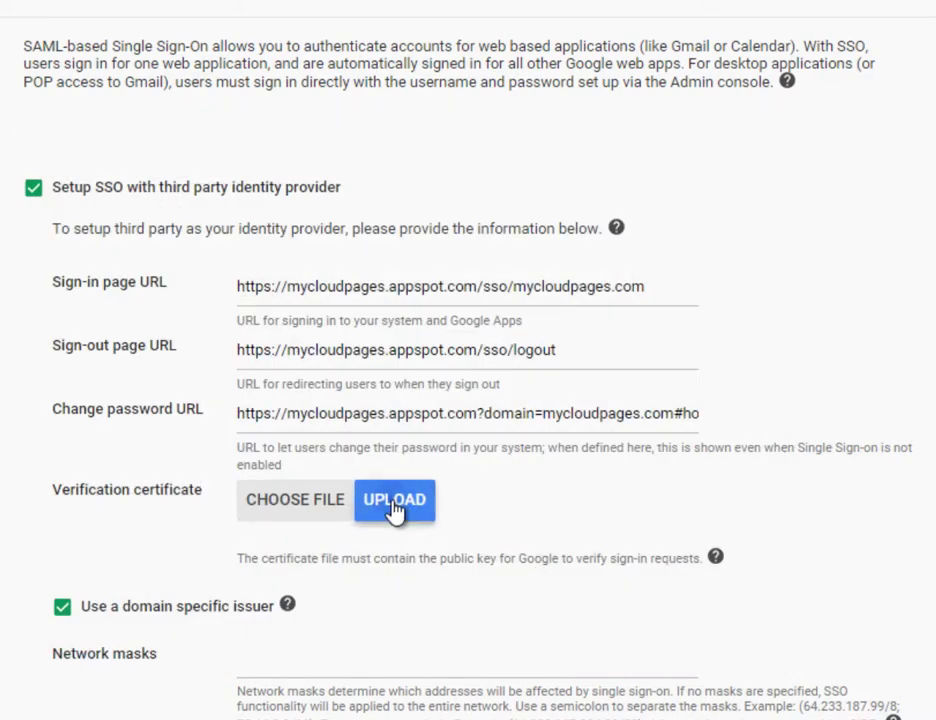
pyautogui.click(429, 508)
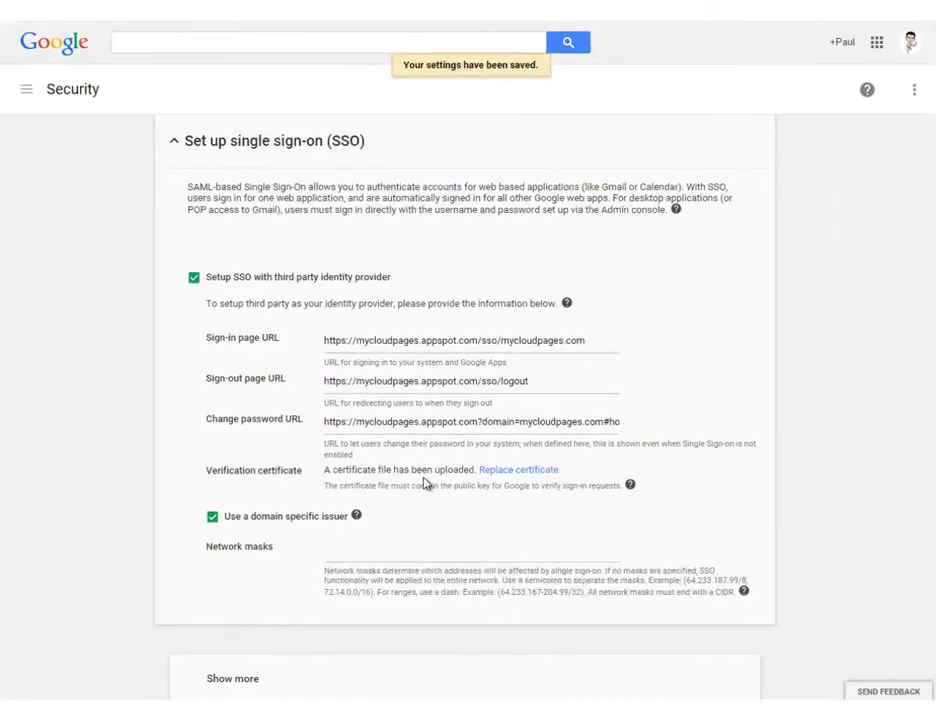
# - Go to Apps > Google Apps > Gmail to see its mail.mycloudpages.com web address
pyautogui.click(30, 92)
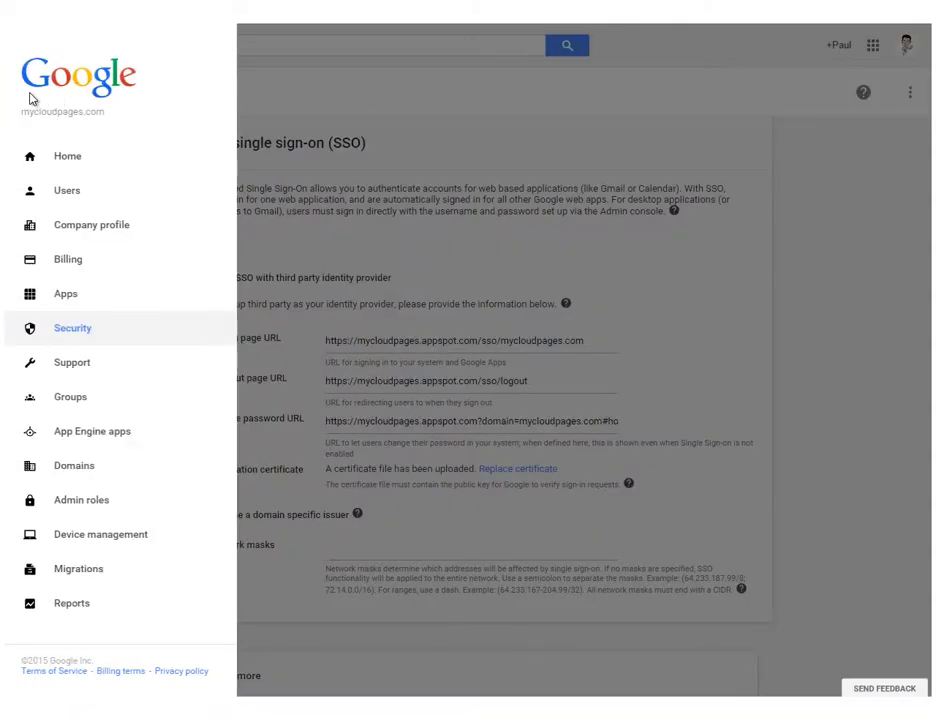
pyautogui.click(62, 296)
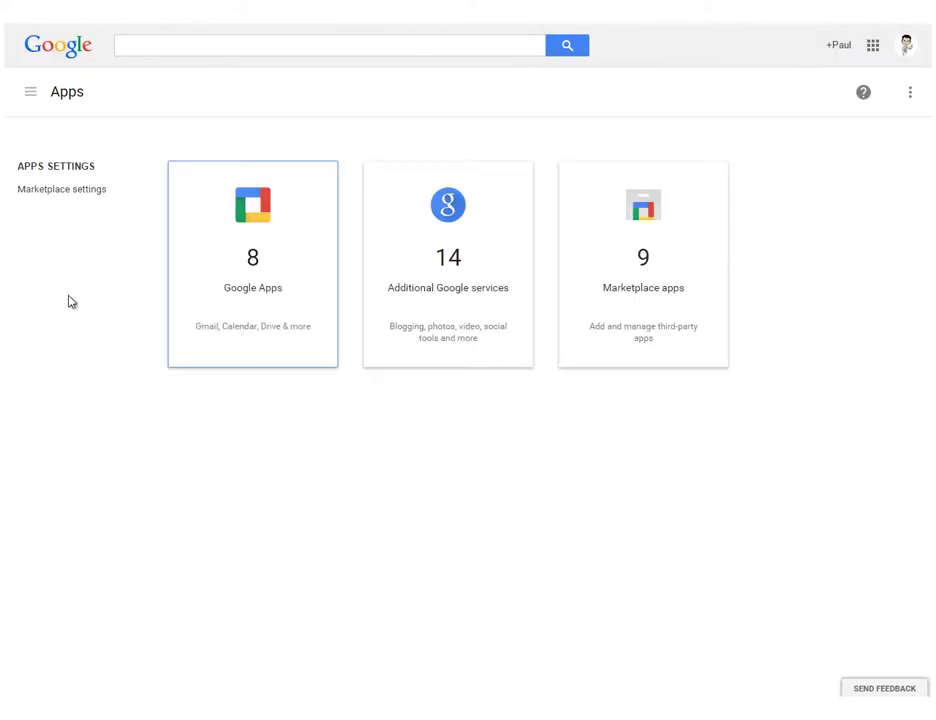
pyautogui.click(240, 282)
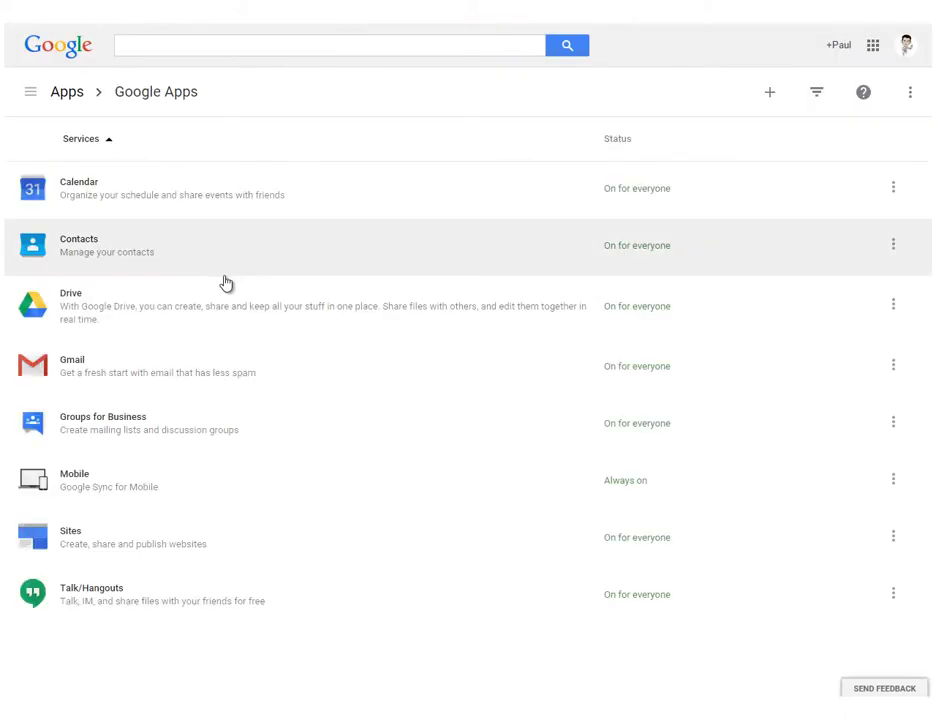
pyautogui.click(130, 369)
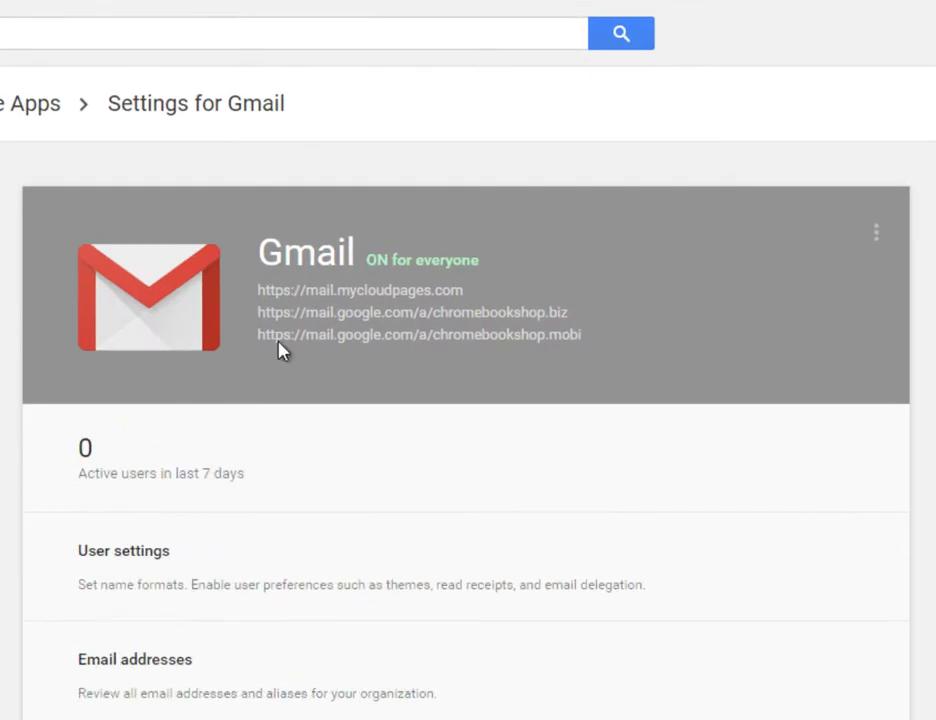
pyautogui.moveTo(341, 297)
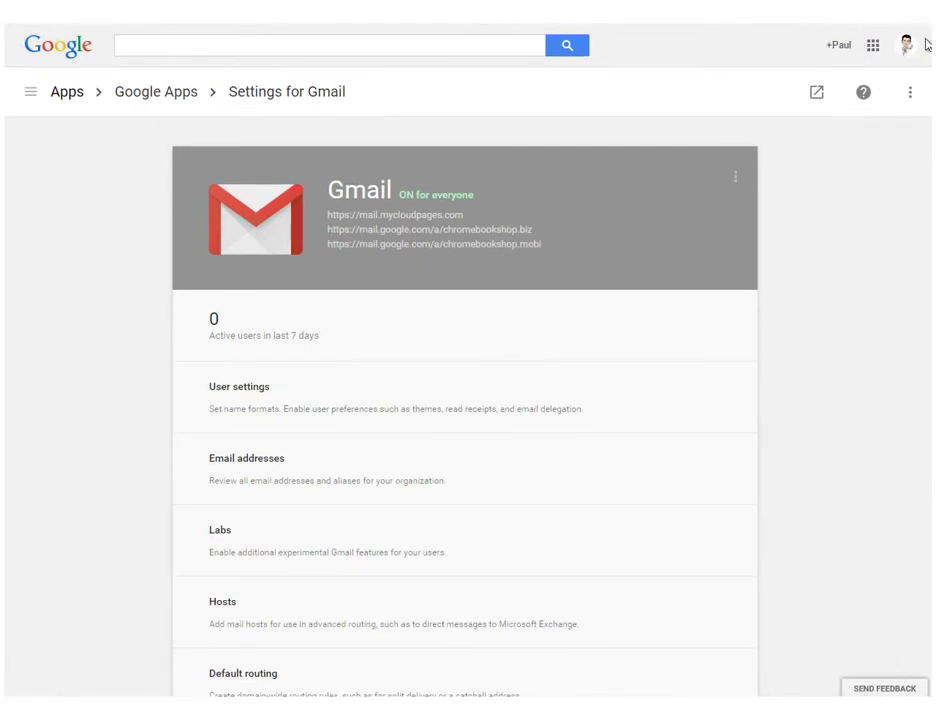
# - Load mail.mycloudpages.com in a new incognito window to test the SSO redirect
pyautogui.click(912, 5)
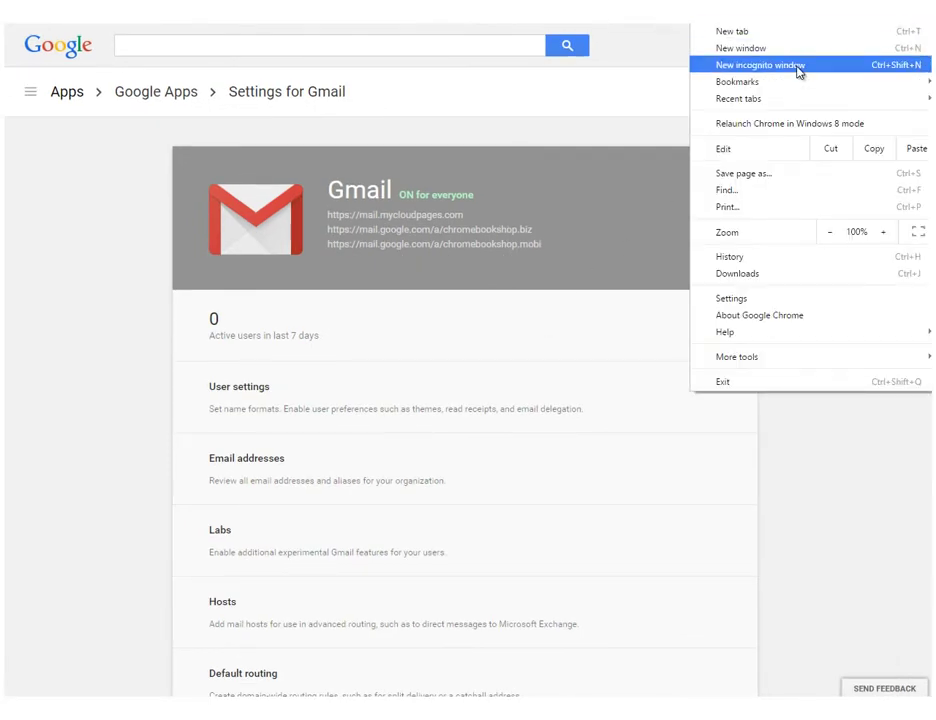
pyautogui.click(798, 68)
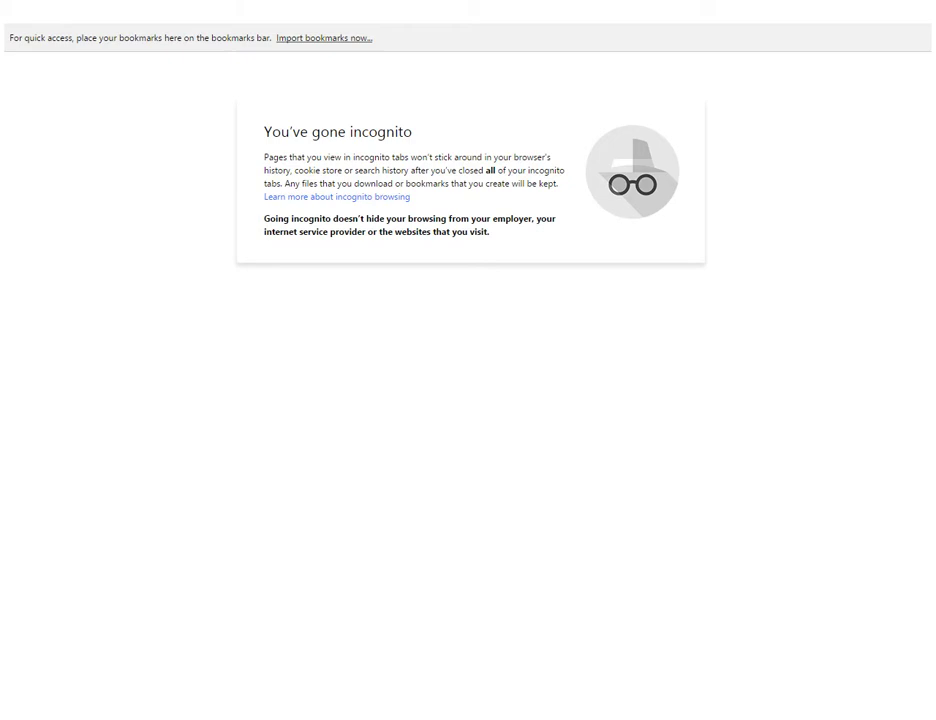
pyautogui.write('mail.my')
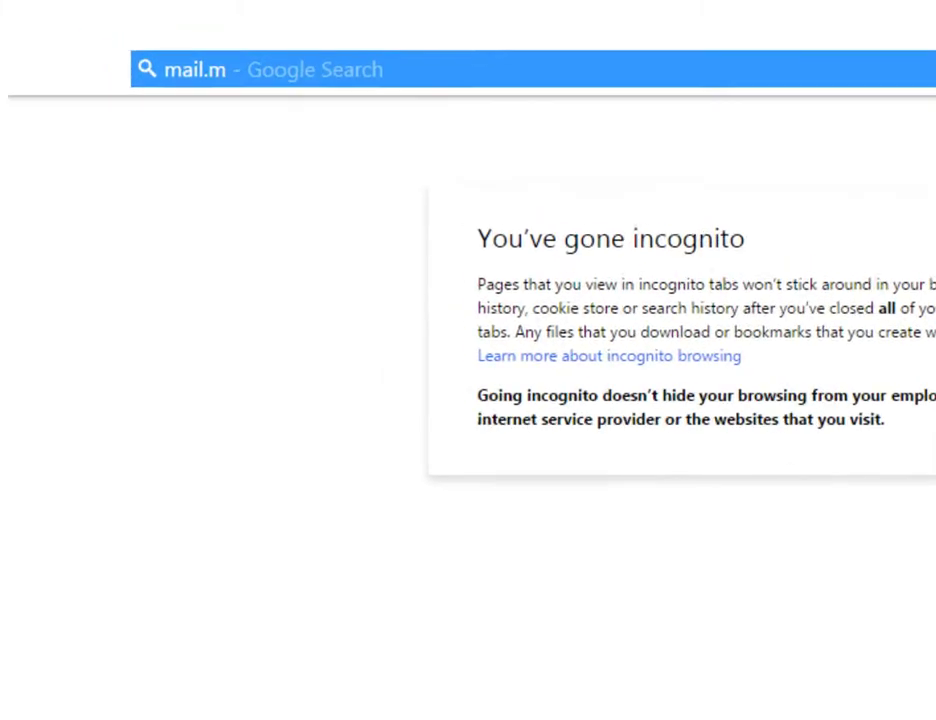
pyautogui.write('cloudpages.c')
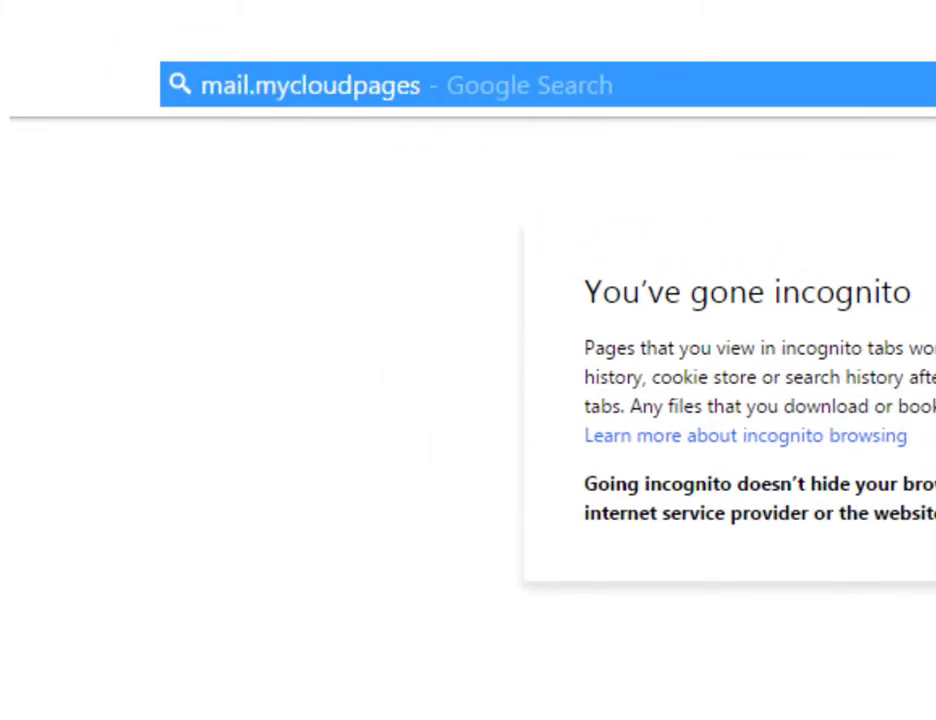
pyautogui.write('om')
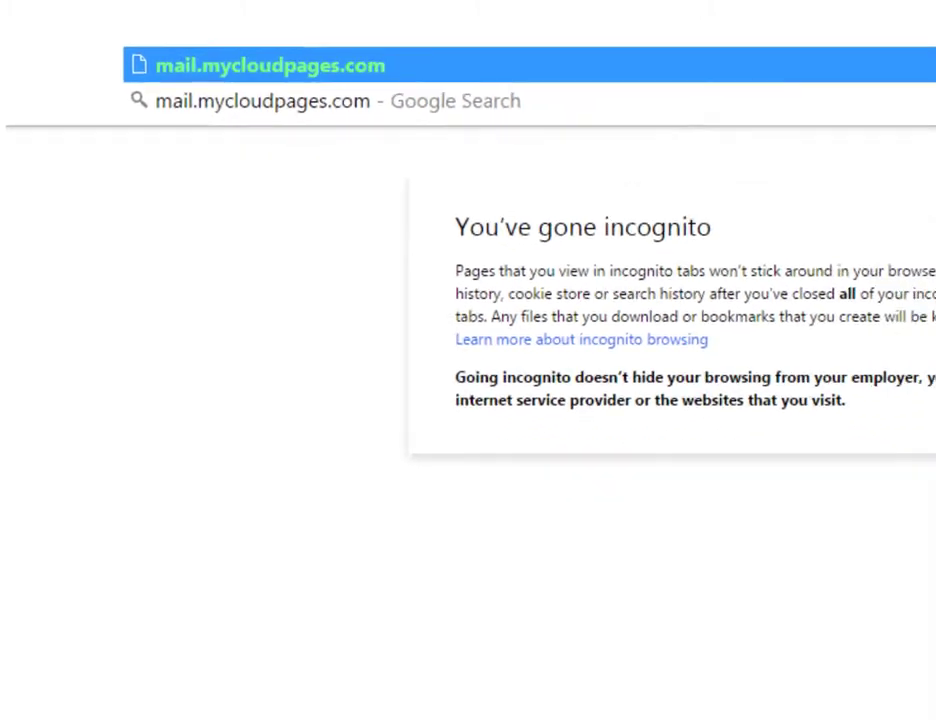
pyautogui.press('Return')
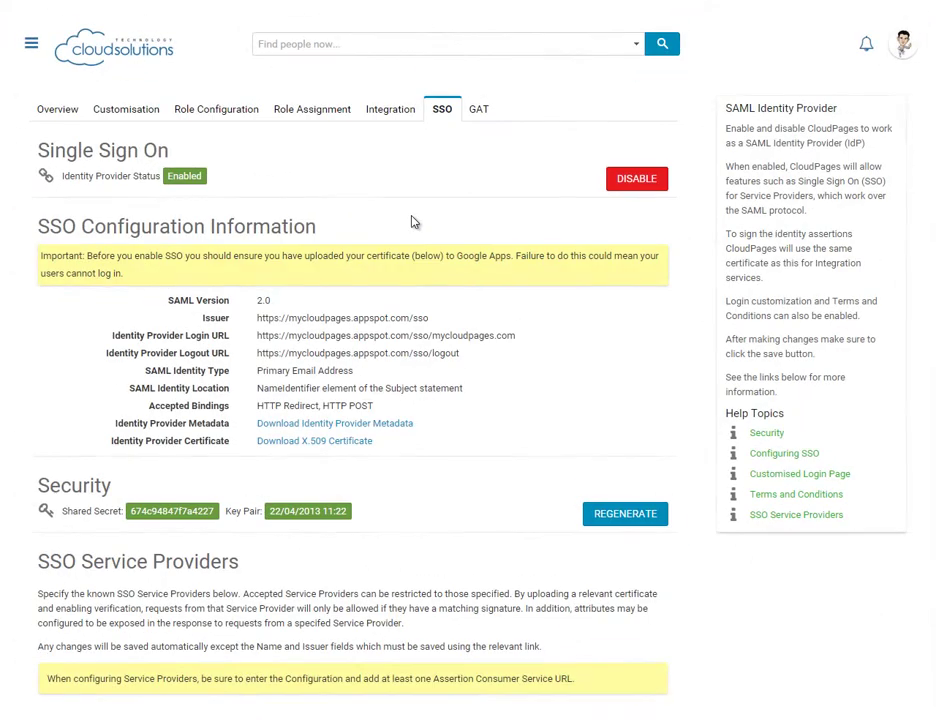
# - Paste the custom login HTML into the advanced login request and select its {LOGIN_IFRAME} placeholder
pyautogui.scroll(-7, 416, 228)
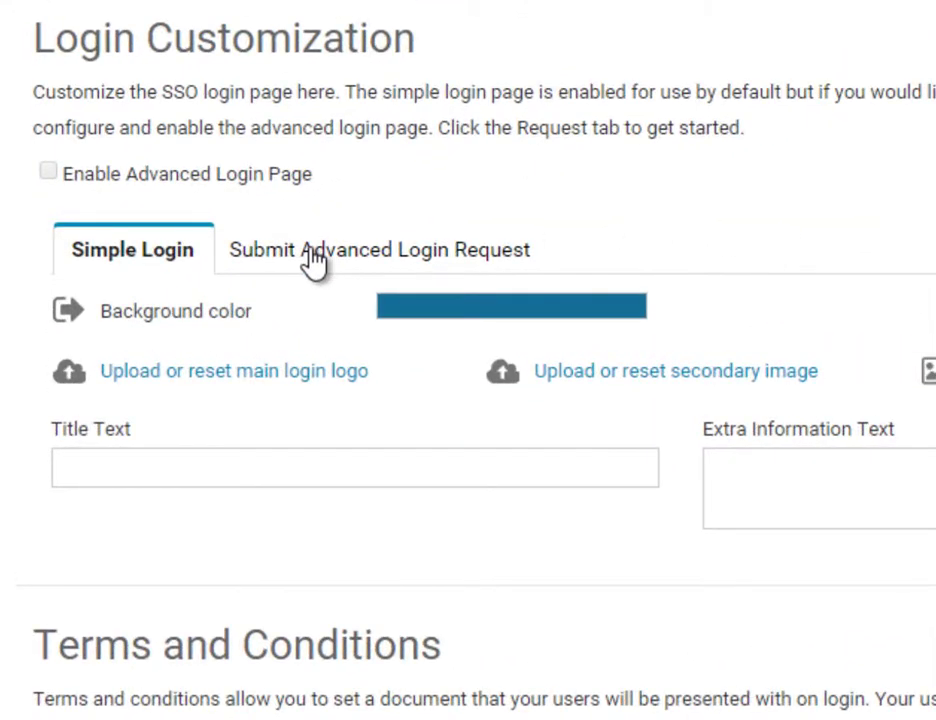
pyautogui.click(313, 258)
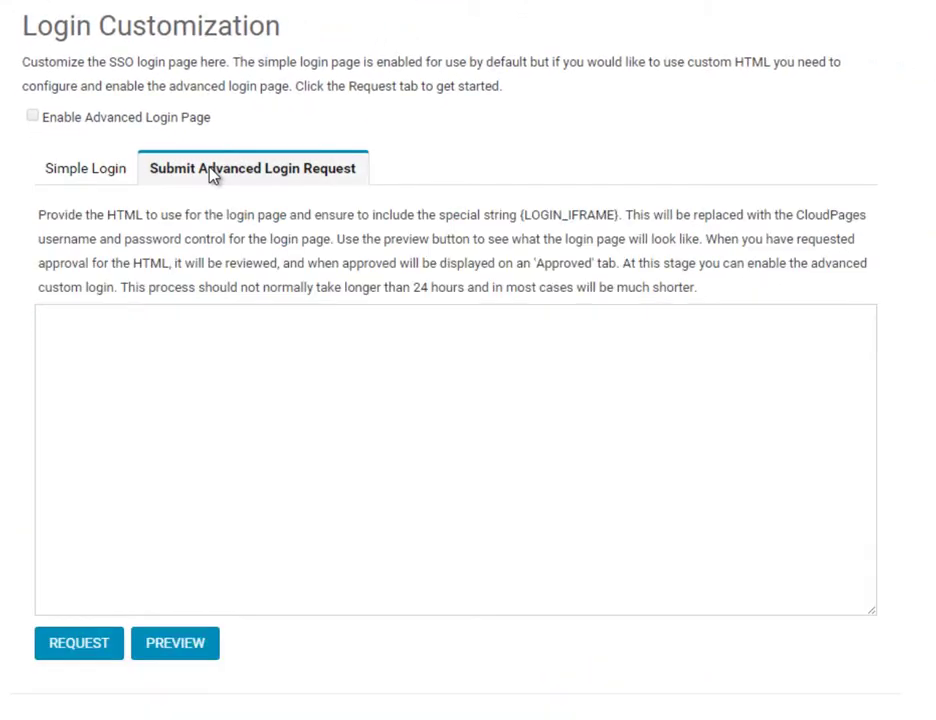
pyautogui.rightClick(56, 318)
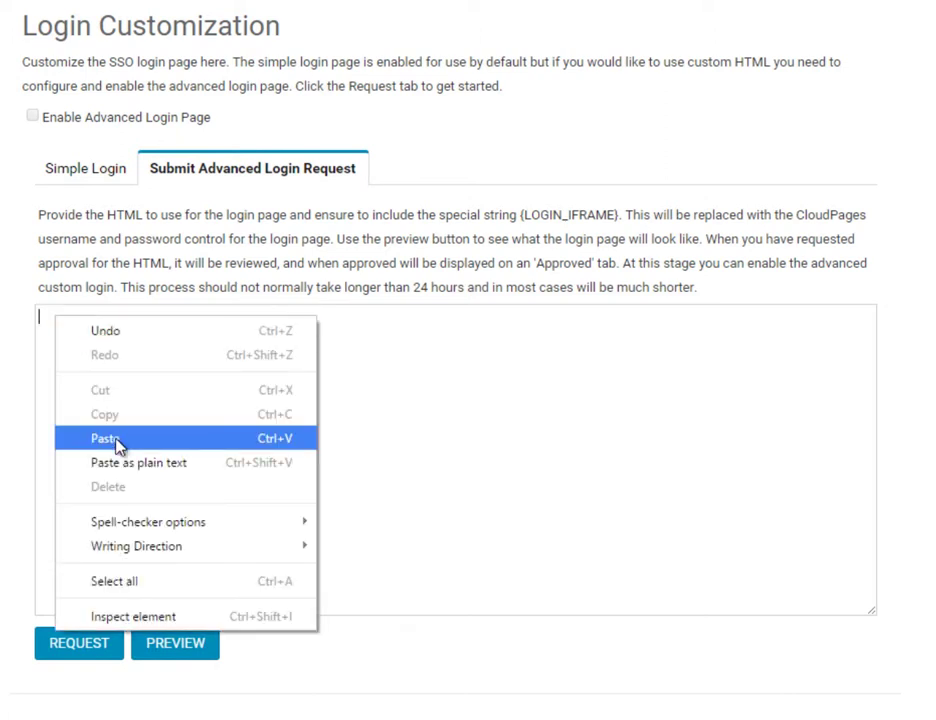
pyautogui.click(115, 384)
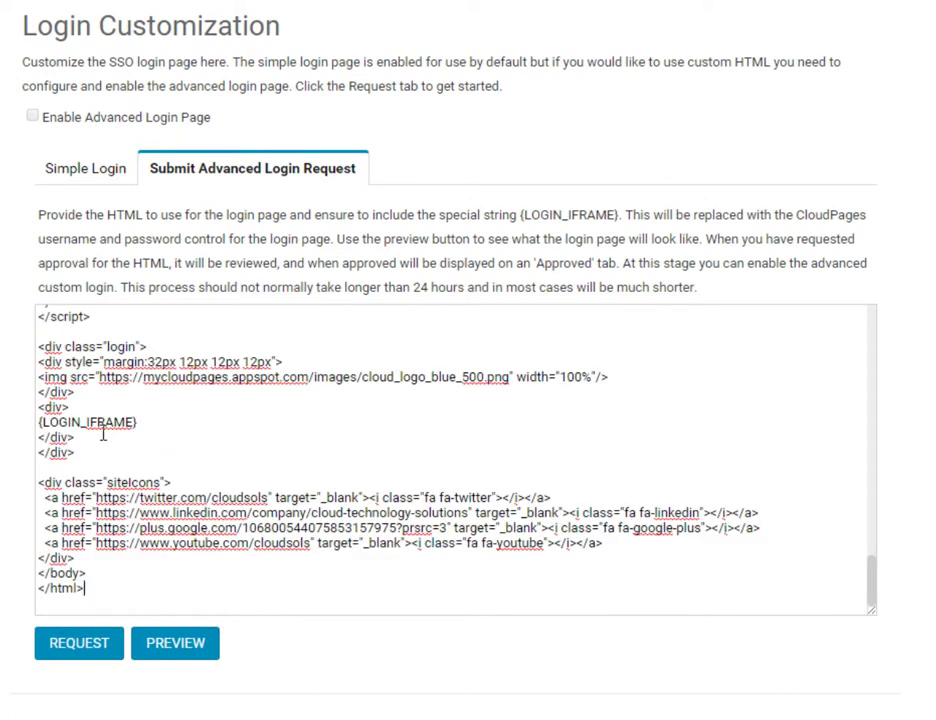
pyautogui.moveTo(143, 422); pyautogui.dragTo(37, 424)
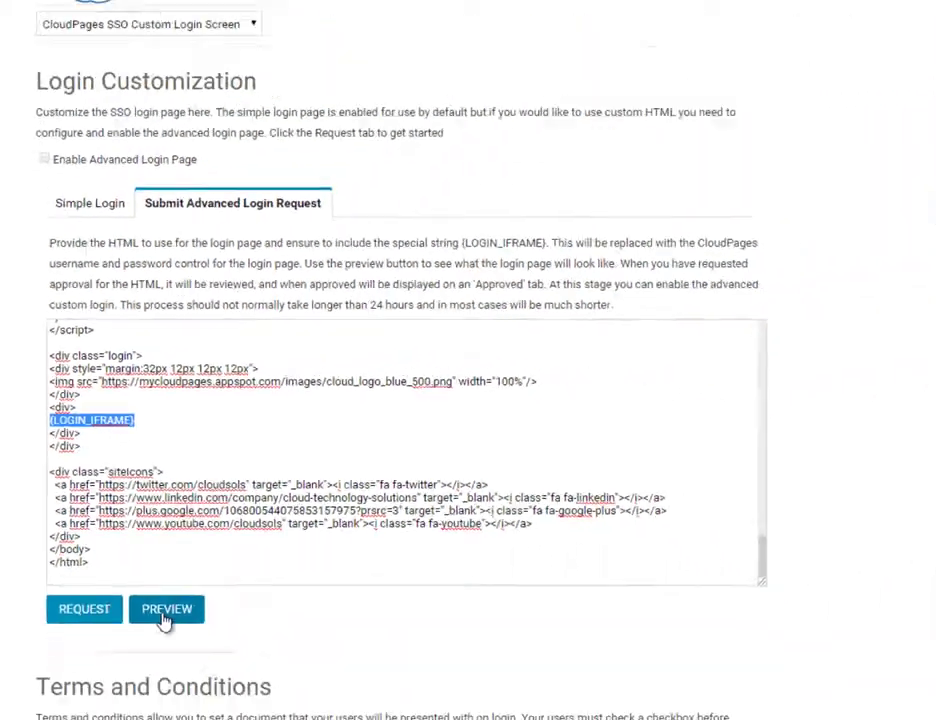
# - Preview the cloud-themed login page, try its Password field, close it, and submit the HTML request
pyautogui.click(142, 588)
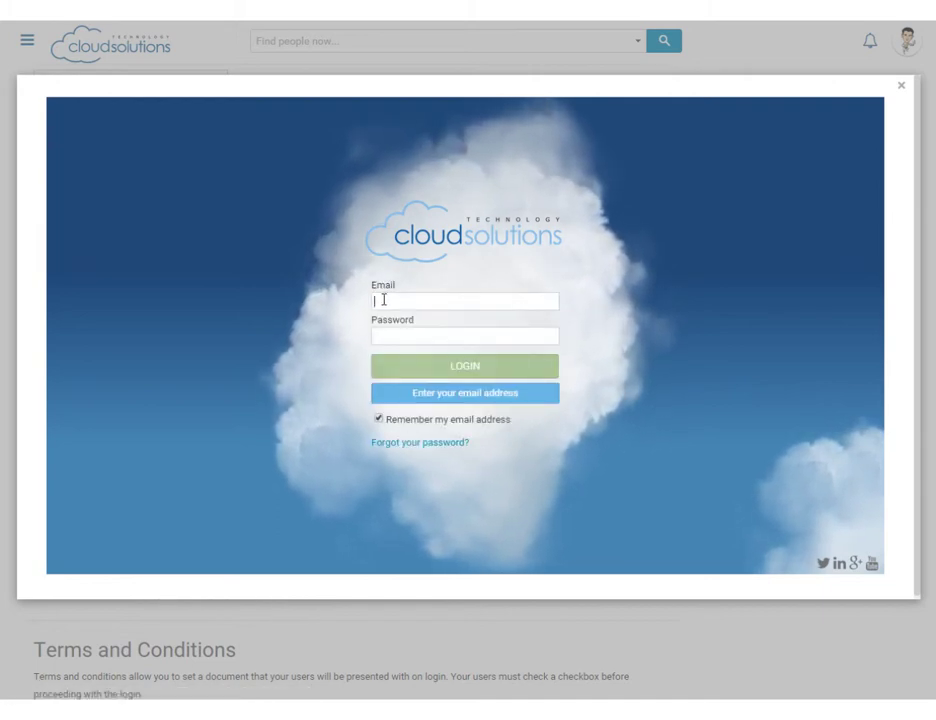
pyautogui.click(381, 334)
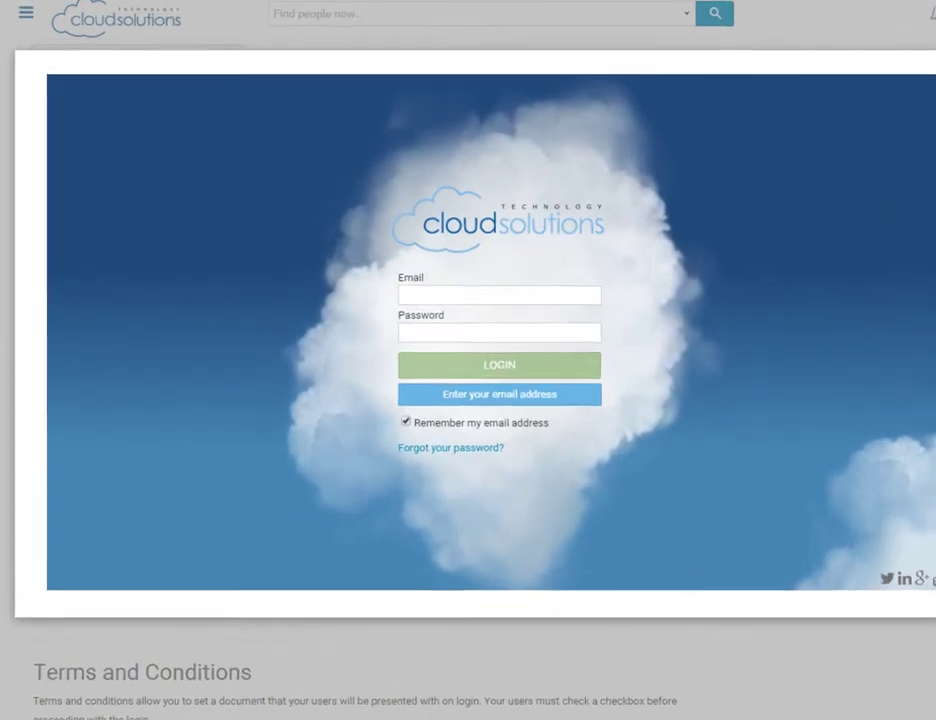
pyautogui.click(903, 91)
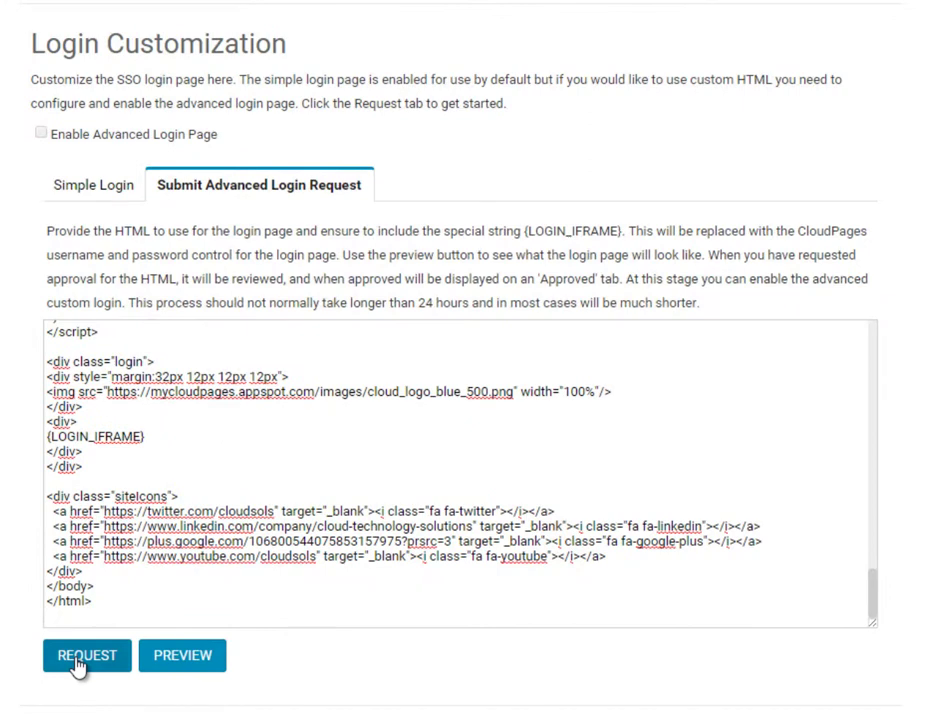
pyautogui.click(78, 665)
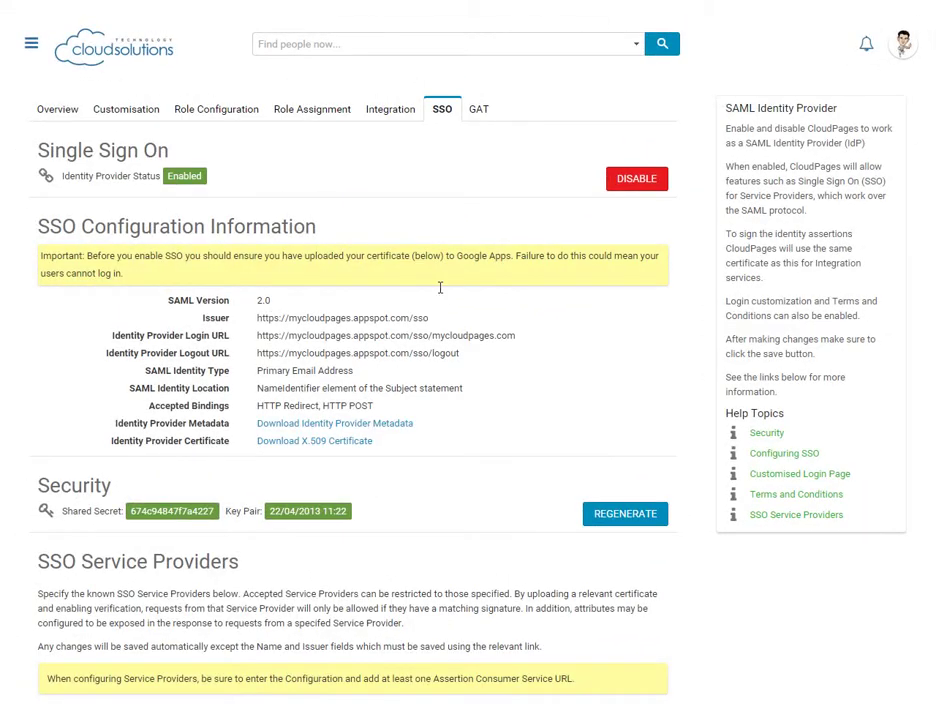
# - Tick Enable Advanced Login Page on the Approved Advanced Login tab and save with UPDATE
pyautogui.scroll(-8, 440, 300)
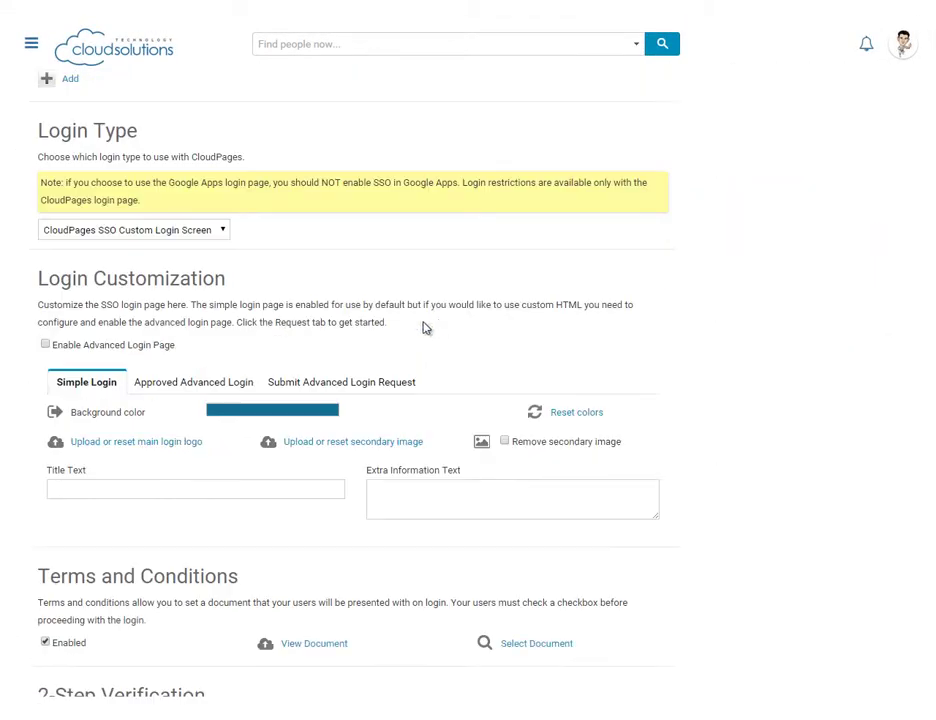
pyautogui.click(194, 385)
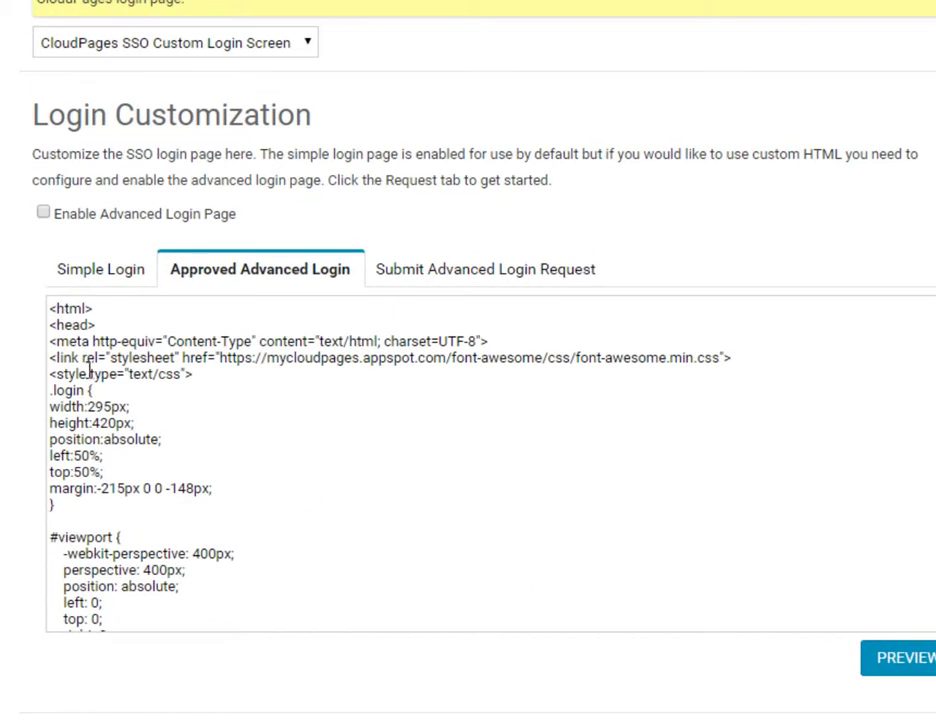
pyautogui.click(44, 214)
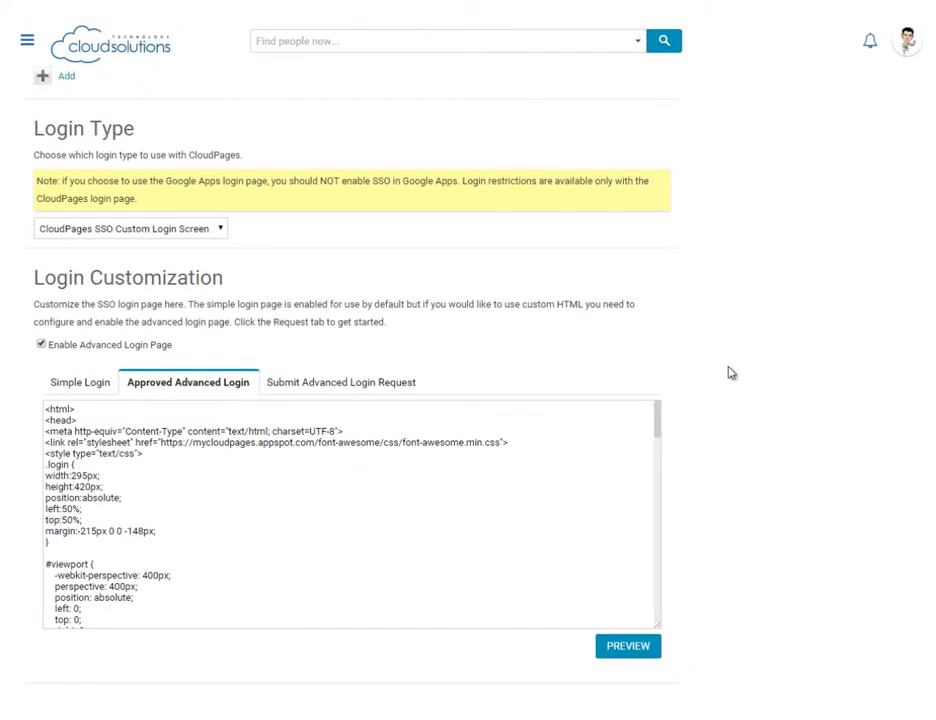
pyautogui.scroll(-10, 725, 381)
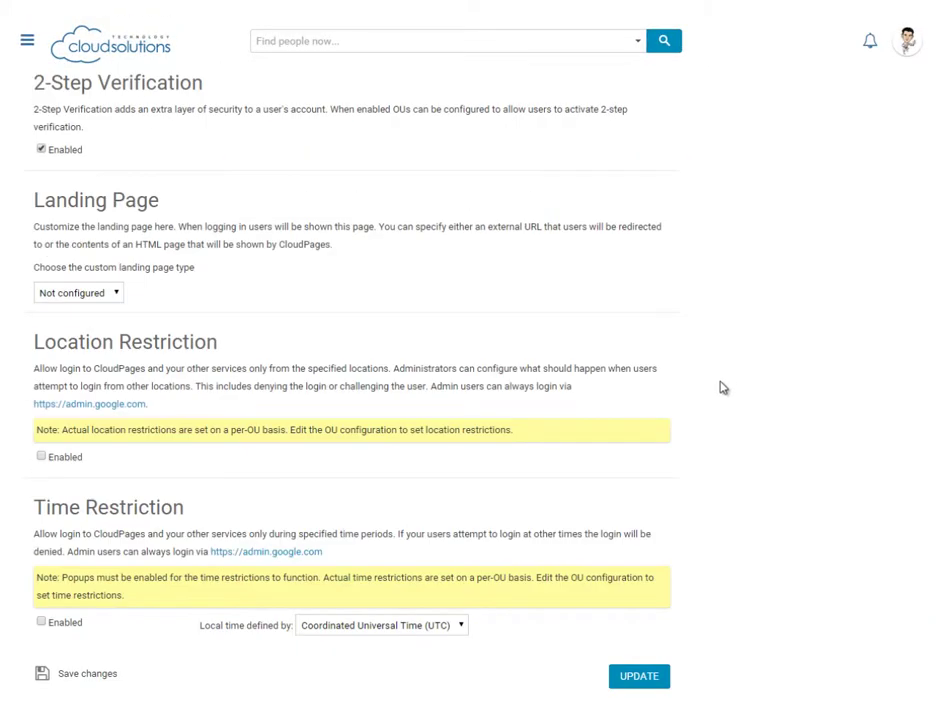
pyautogui.click(641, 679)
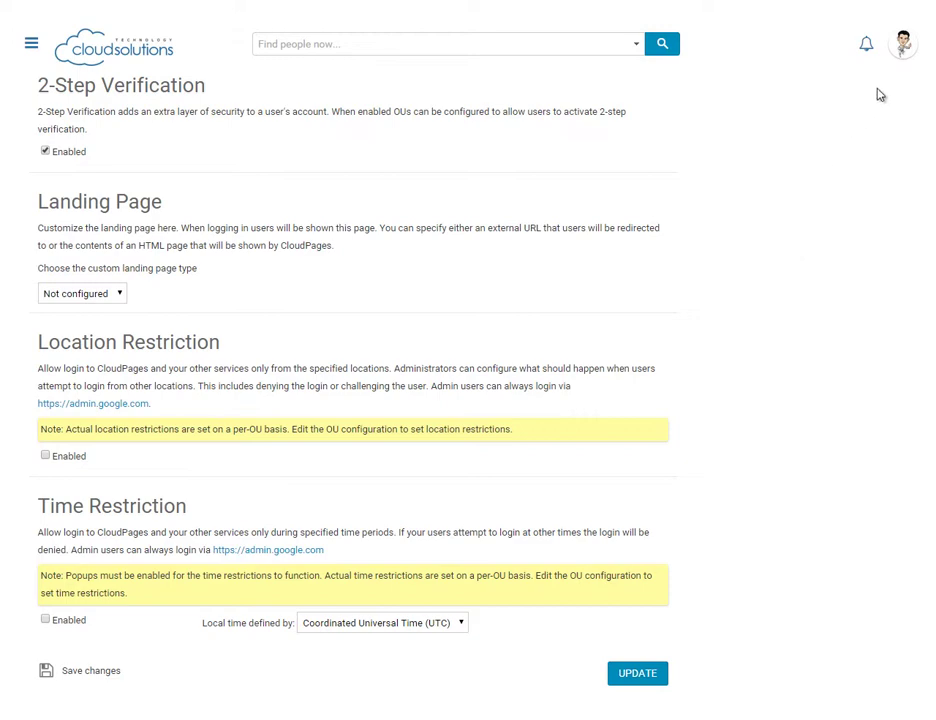
pyautogui.hotkey('alt', 'f')
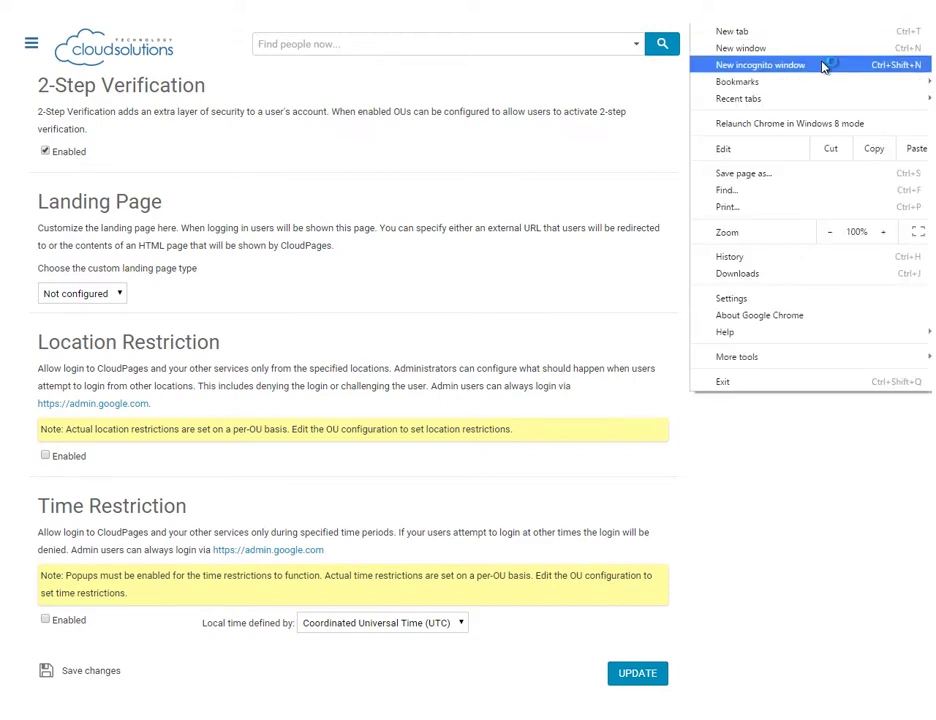
# - Load mail.mycloudpages.com in a new incognito window and click into the custom page's Email field
pyautogui.click(824, 67)
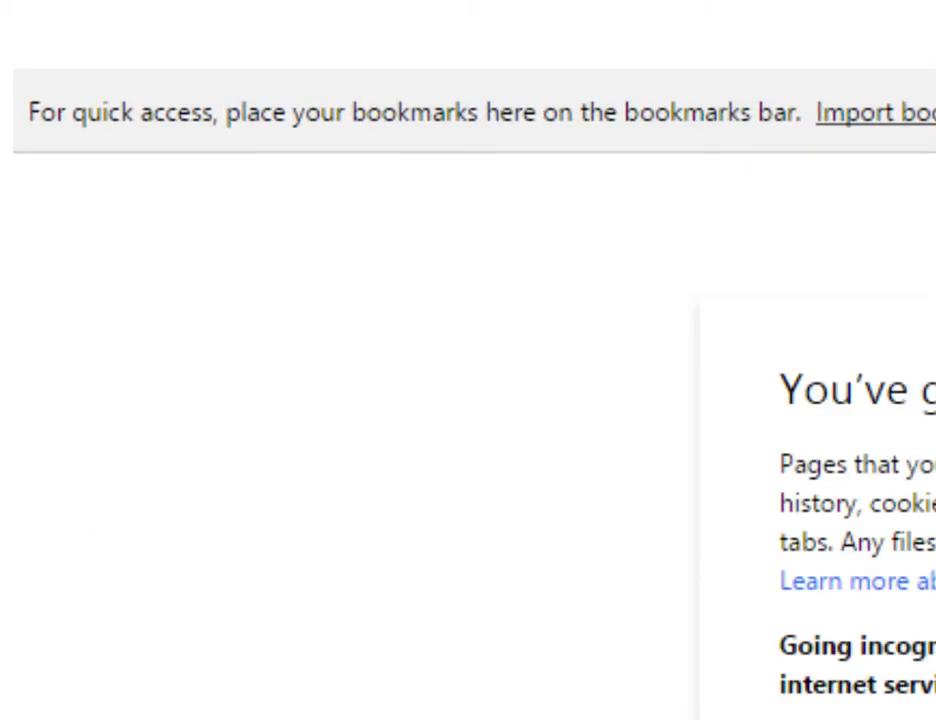
pyautogui.write('mail.m')
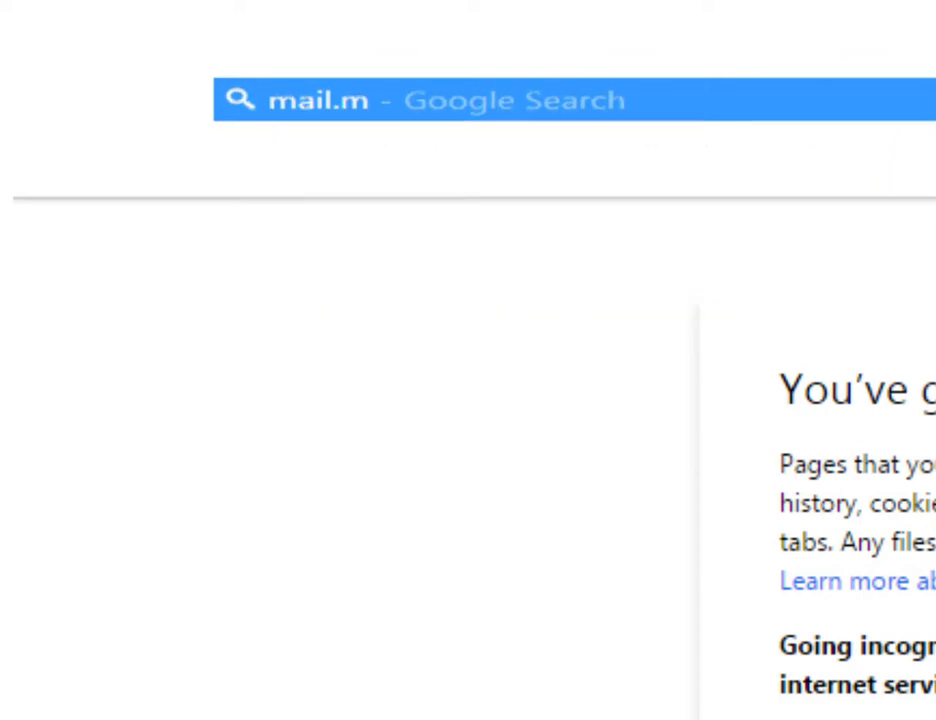
pyautogui.write('ycloudpages.c')
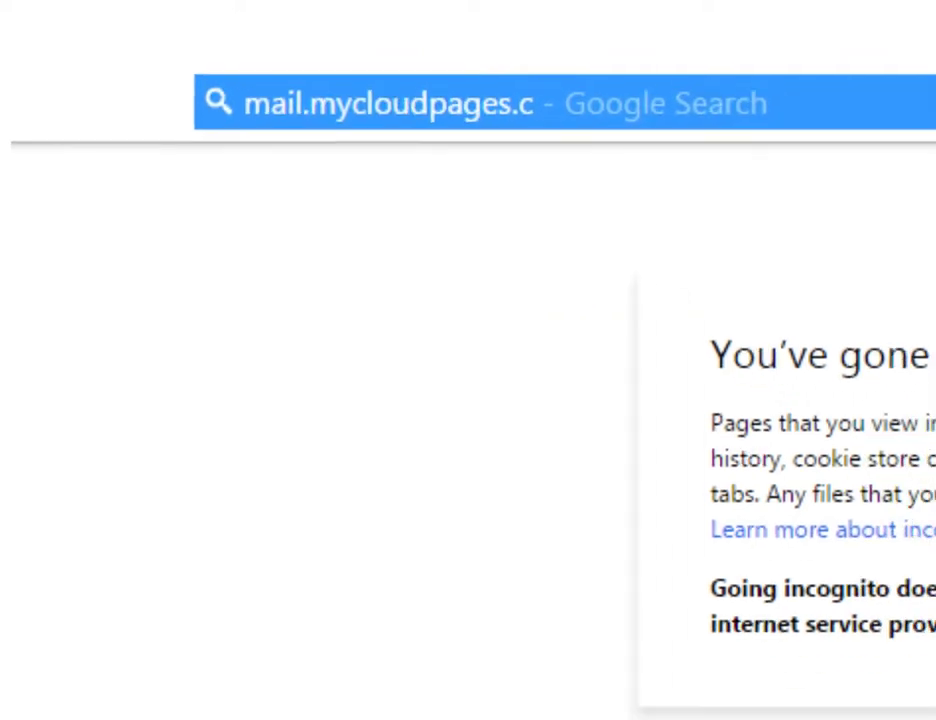
pyautogui.write('om')
pyautogui.press('Return')
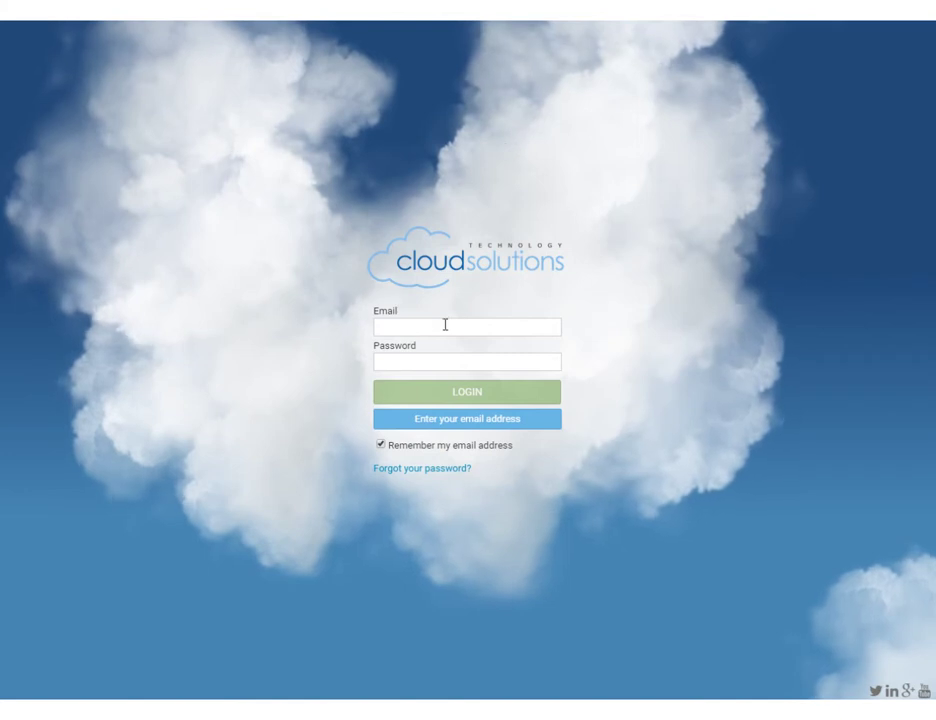
pyautogui.click(443, 326)
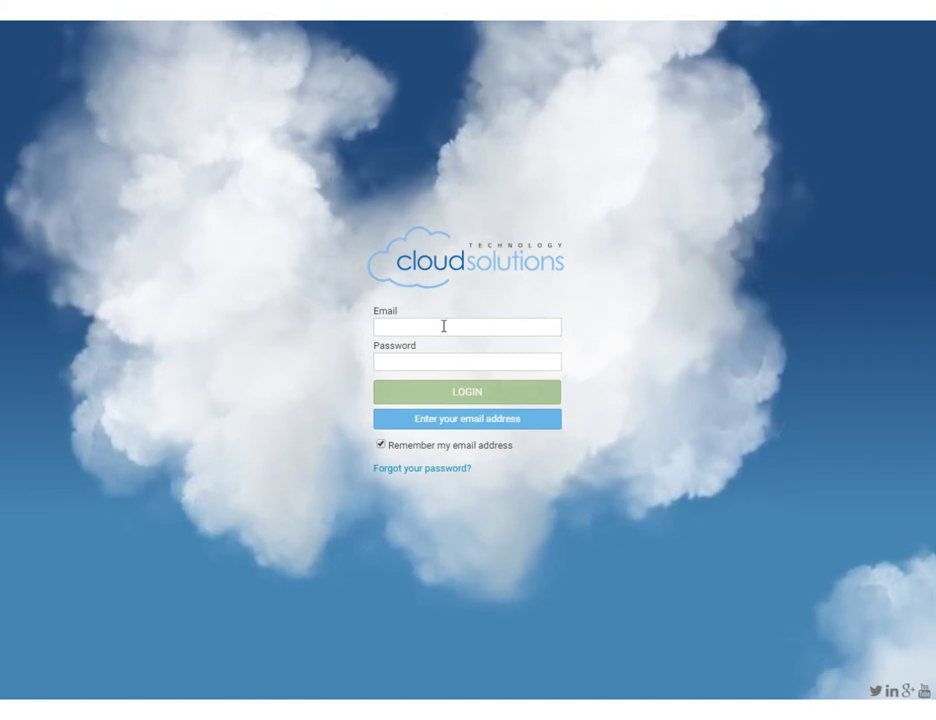